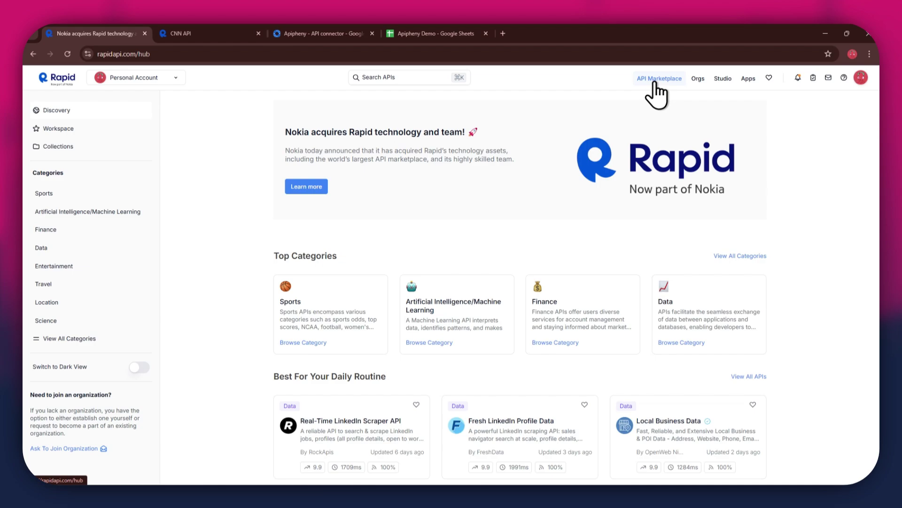
# - Search the RapidAPI marketplace for 'Real time' news APIs and browse the results
pyautogui.scroll(-5, 526, 273)
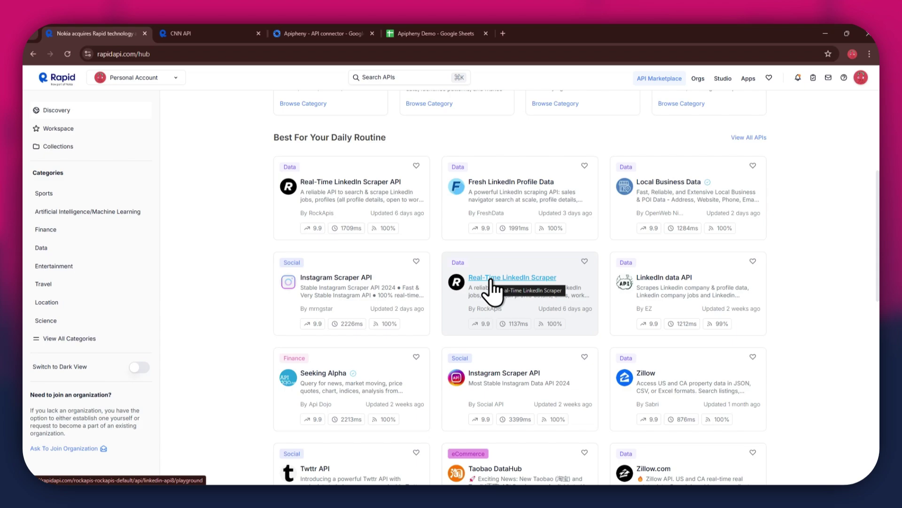
pyautogui.scroll(5, 491, 292)
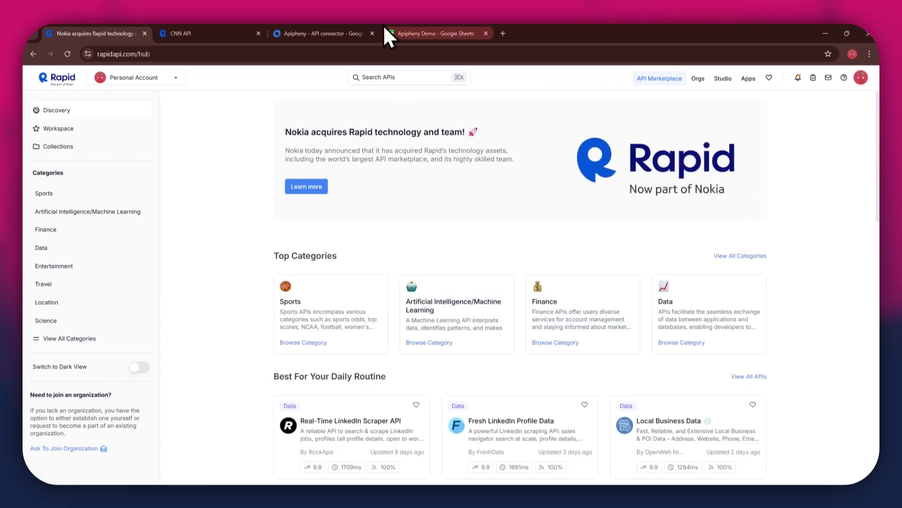
pyautogui.click(383, 78)
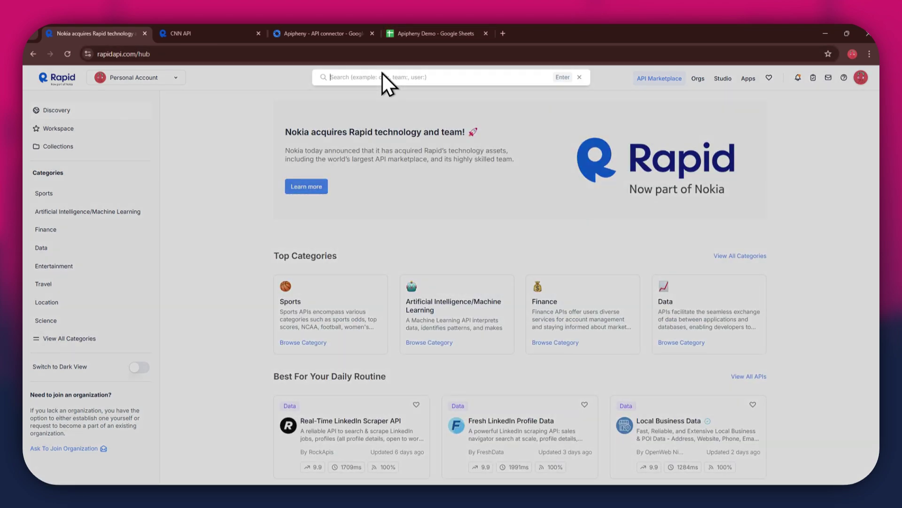
pyautogui.write('Real time ne')
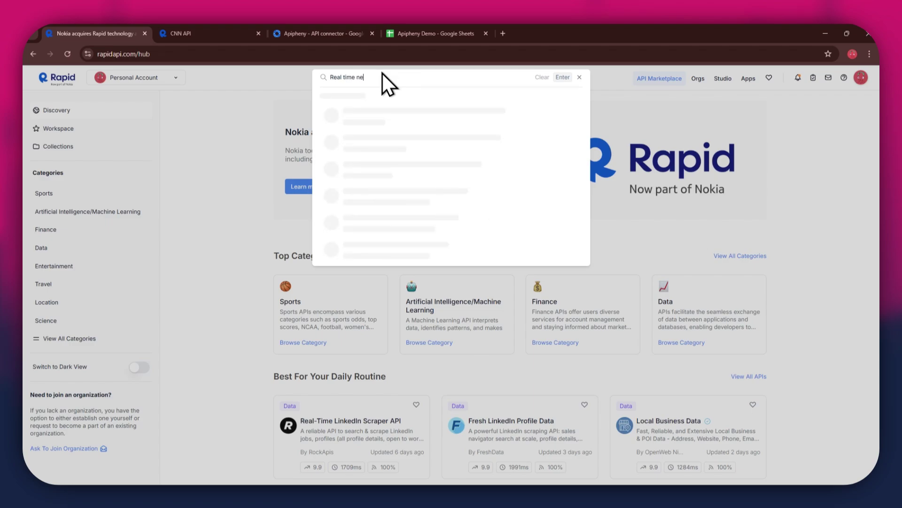
pyautogui.press('Escape')
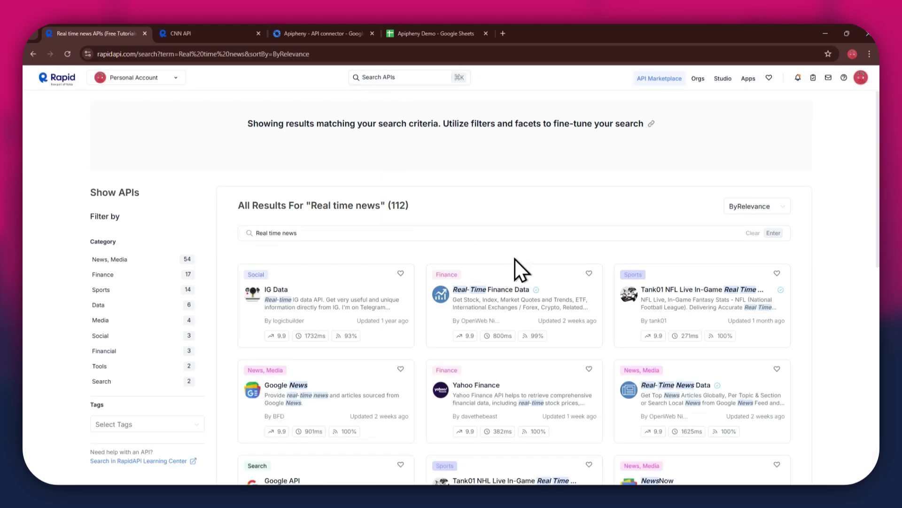
pyautogui.scroll(-3, 513, 270)
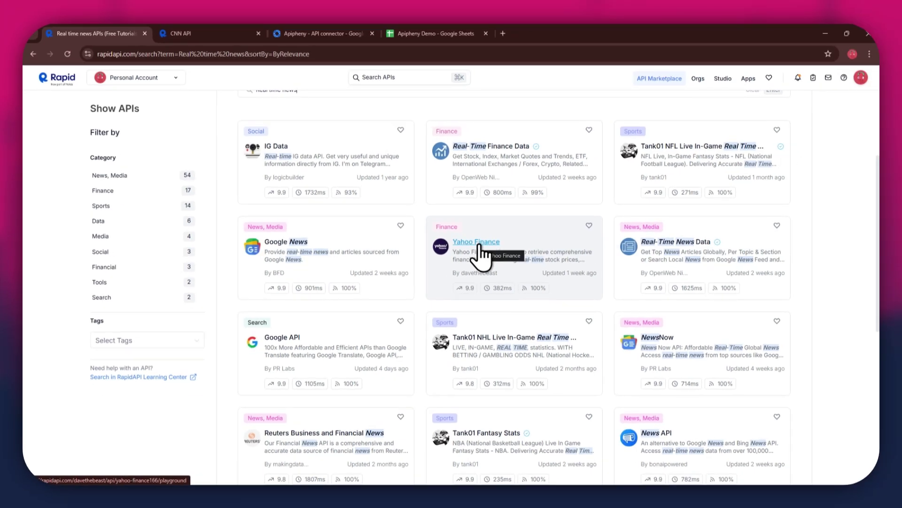
# - Switch to the CNN API playground browser tab
pyautogui.click(221, 35)
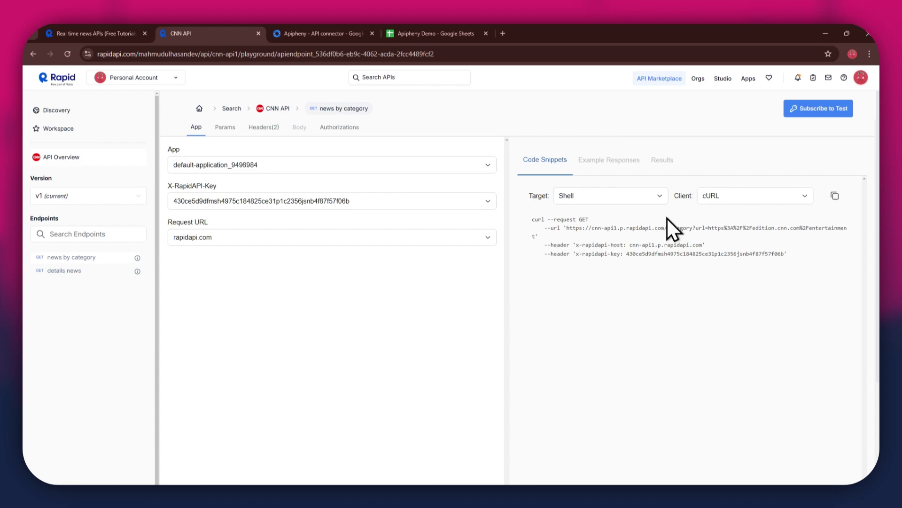
# - Choose the CNN API's free $0.00 Basic plan and confirm the subscription
pyautogui.click(847, 109)
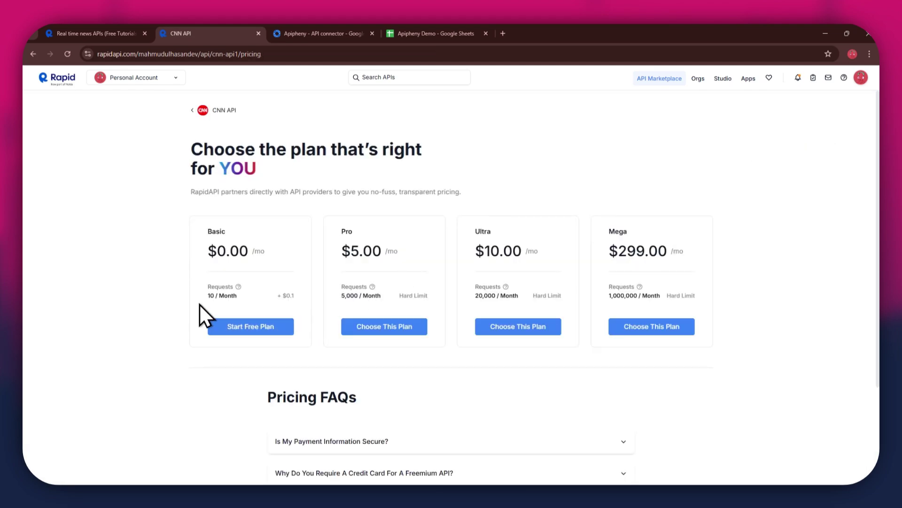
pyautogui.moveTo(209, 231); pyautogui.dragTo(638, 232)
pyautogui.click(262, 331)
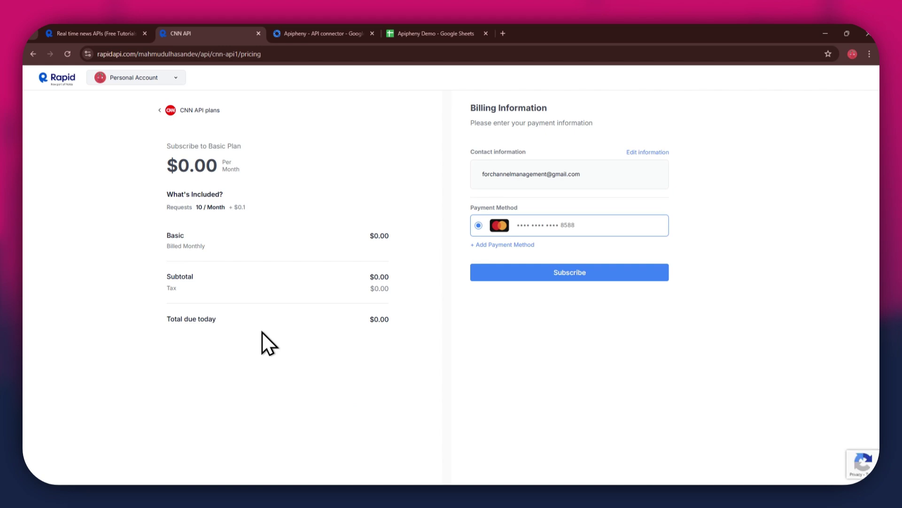
pyautogui.click(536, 272)
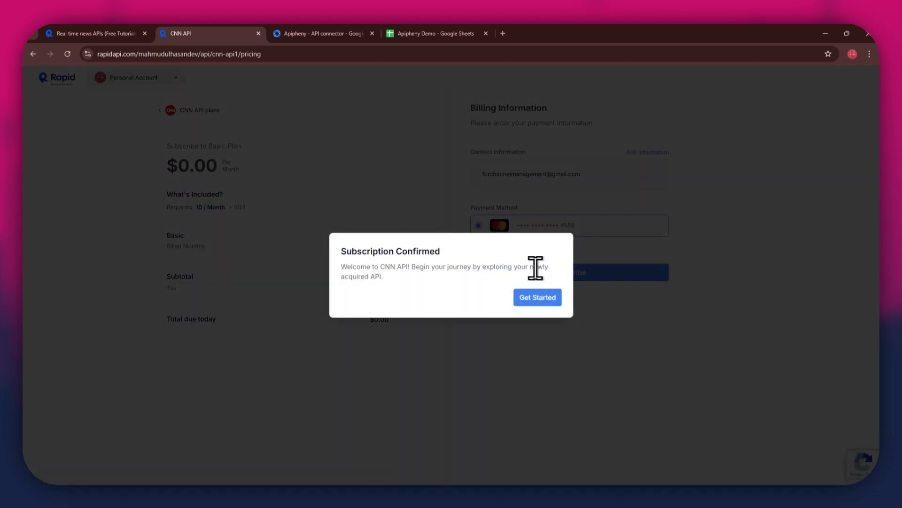
# - Dismiss the subscription confirmation and open the CNN API's news by category endpoint
pyautogui.click(538, 298)
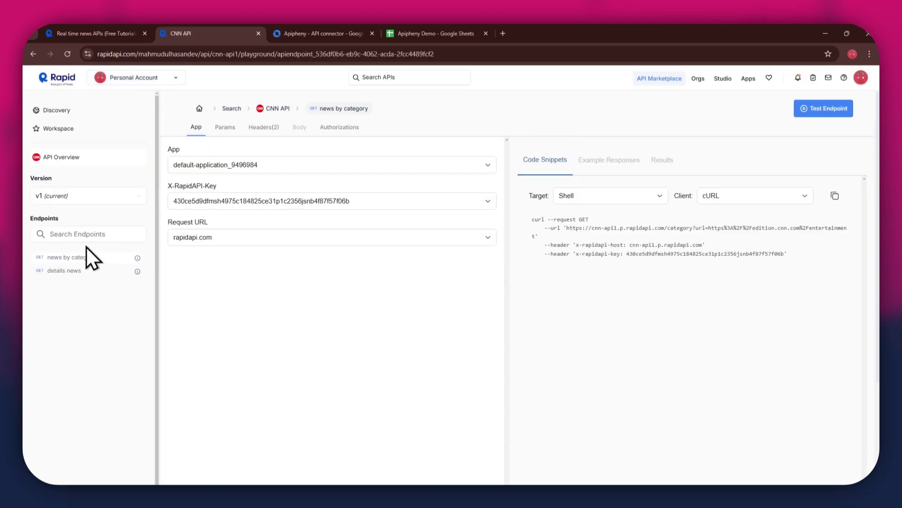
pyautogui.click(52, 219)
# - Check the Apipheny listing shows it installed, then go to the Apipheny Demo spreadsheet
pyautogui.click(318, 35)
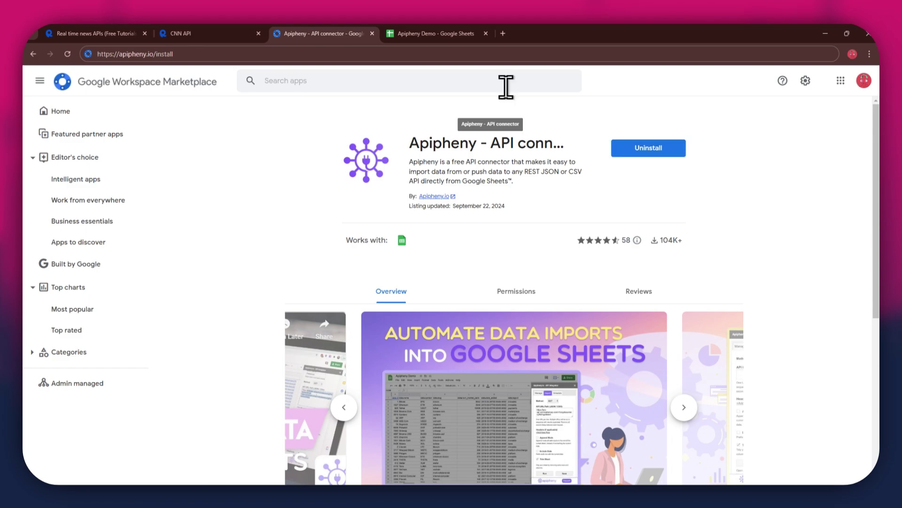
pyautogui.click(436, 34)
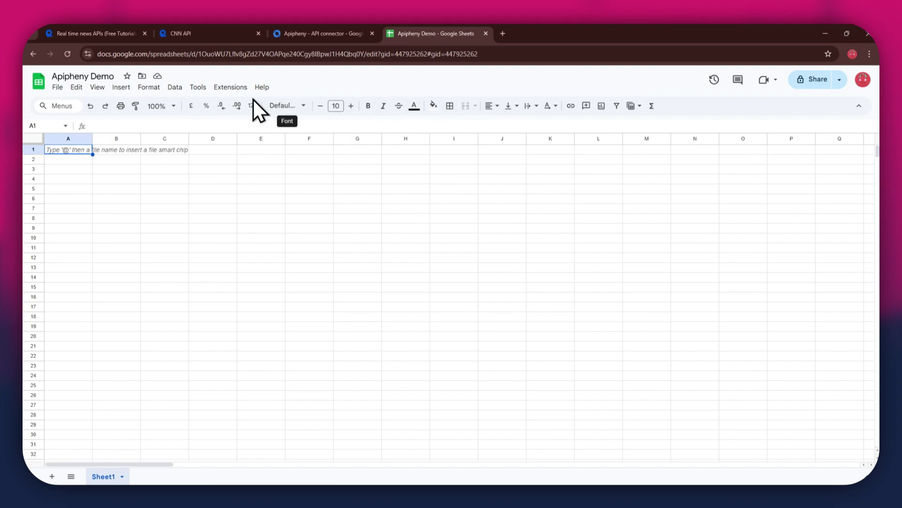
# - Launch Apipheny - API connector's Import API panel from the Extensions menu
pyautogui.click(234, 89)
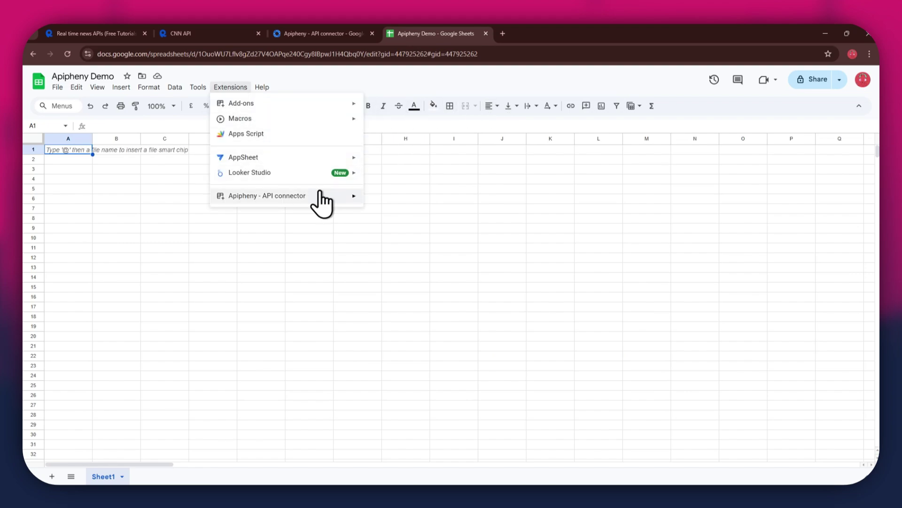
pyautogui.moveTo(320, 196)
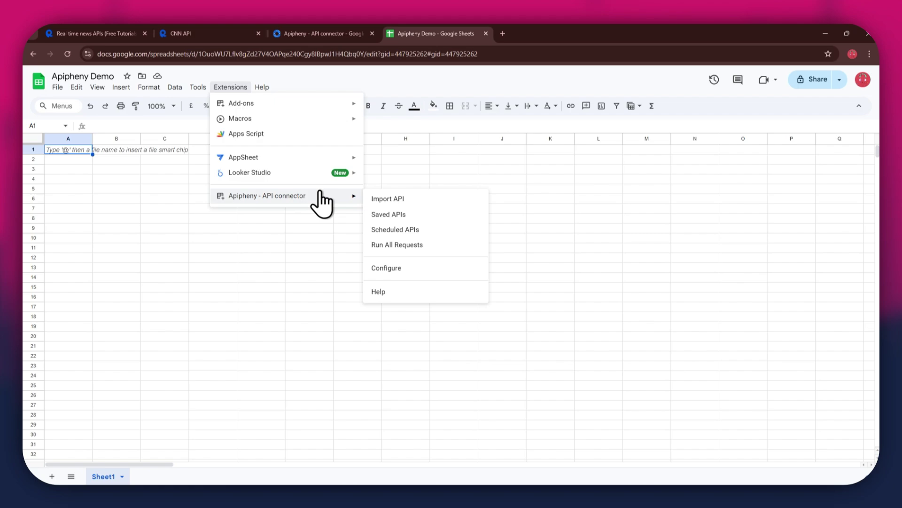
pyautogui.click(416, 199)
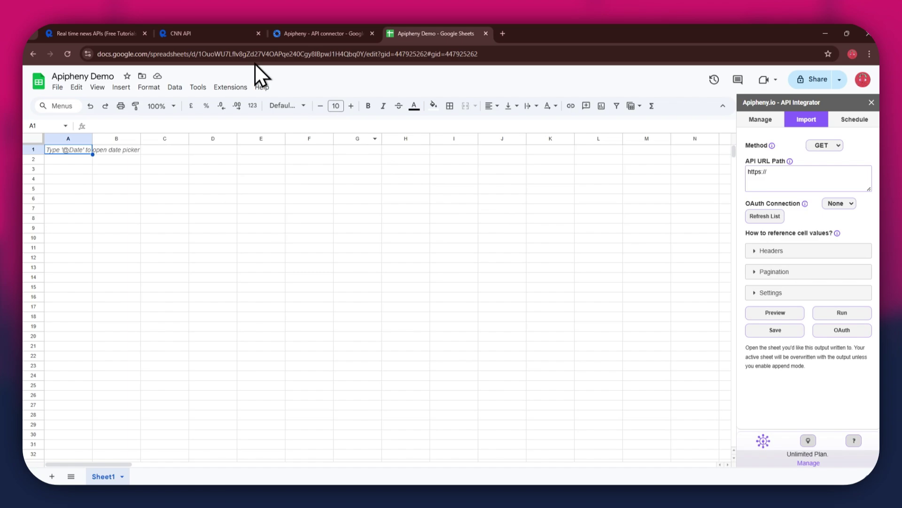
# - Paste the CNN category endpoint URL from the RapidAPI snippet into Apipheny's API URL Path
pyautogui.click(215, 32)
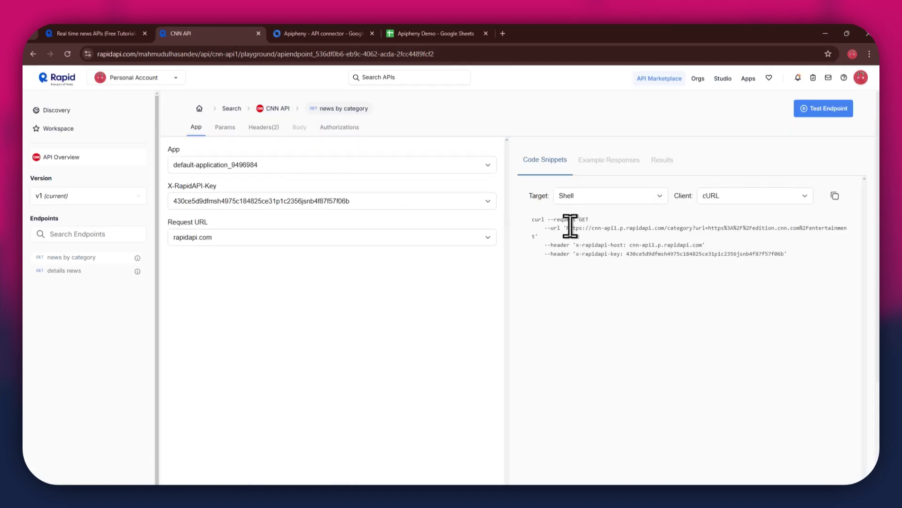
pyautogui.moveTo(566, 227); pyautogui.dragTo(528, 239)
pyautogui.hotkey('ctrl', 'c')
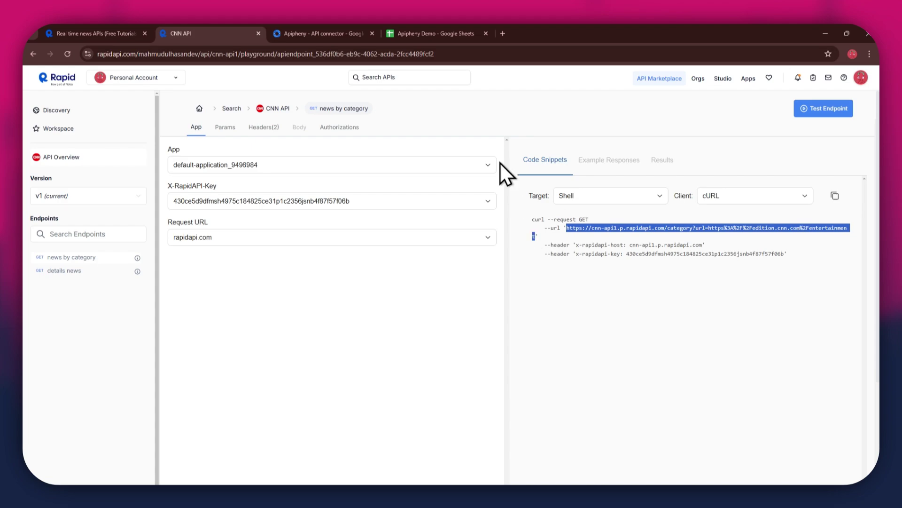
pyautogui.click(444, 34)
pyautogui.tripleClick(784, 173)
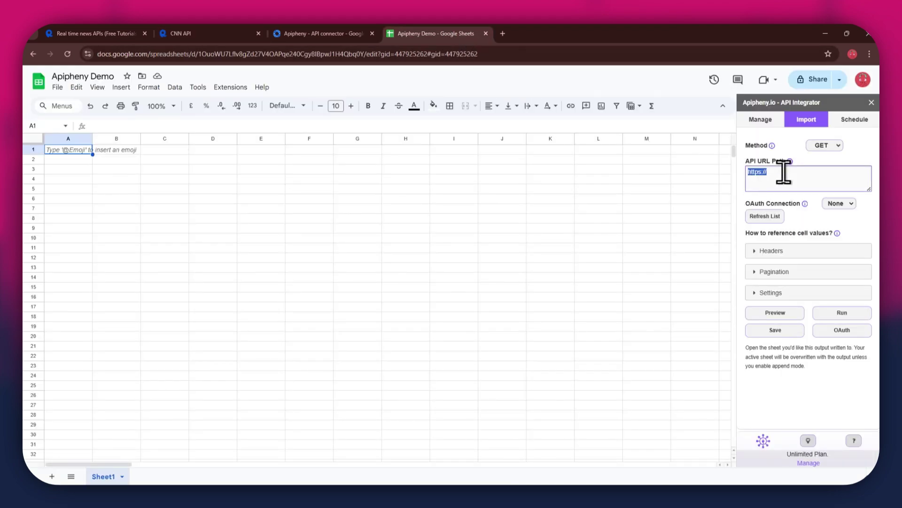
pyautogui.hotkey('ctrl', 'v')
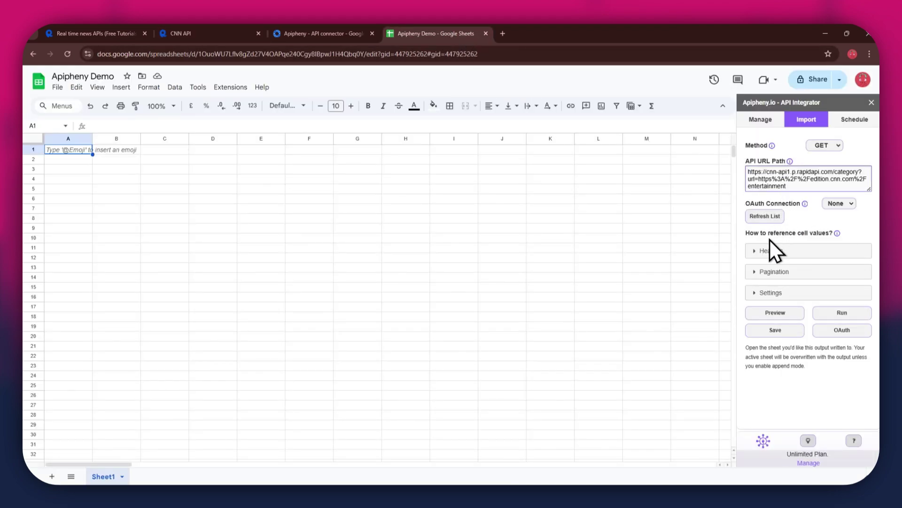
# - Expand Apipheny's Headers section and add two blank header rows
pyautogui.click(758, 252)
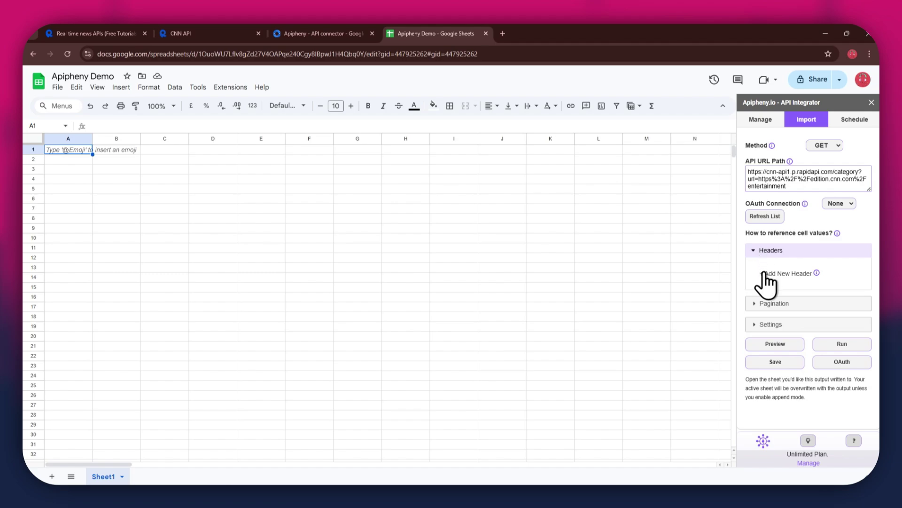
pyautogui.click(765, 273)
pyautogui.click(766, 287)
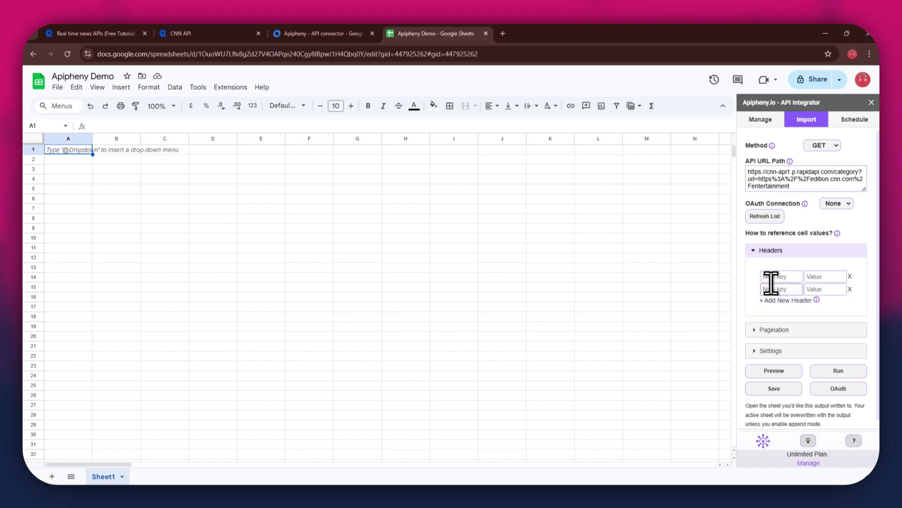
pyautogui.click(774, 276)
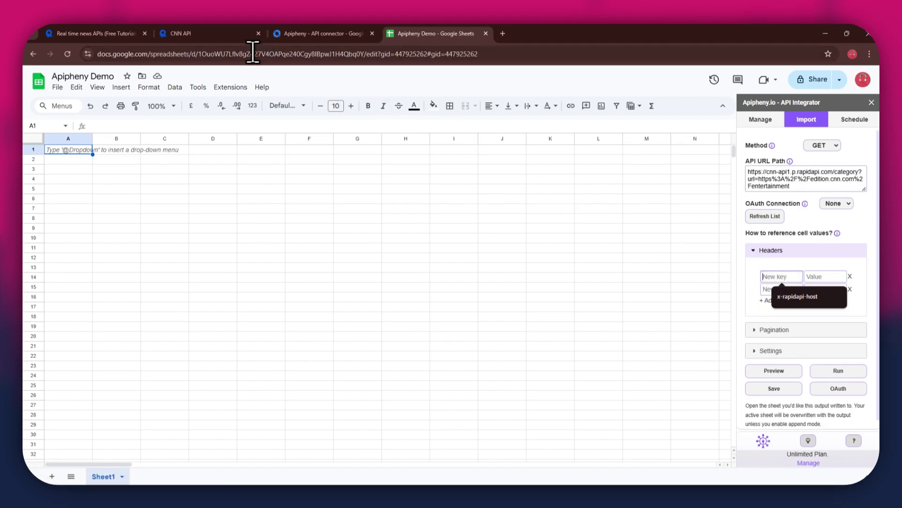
# - Fill the first header as x-rapidapi-host with value cnn-api1.p.rapidapi.com, copied from RapidAPI
pyautogui.click(225, 33)
pyautogui.click(577, 243)
pyautogui.moveTo(578, 244); pyautogui.dragTo(613, 244)
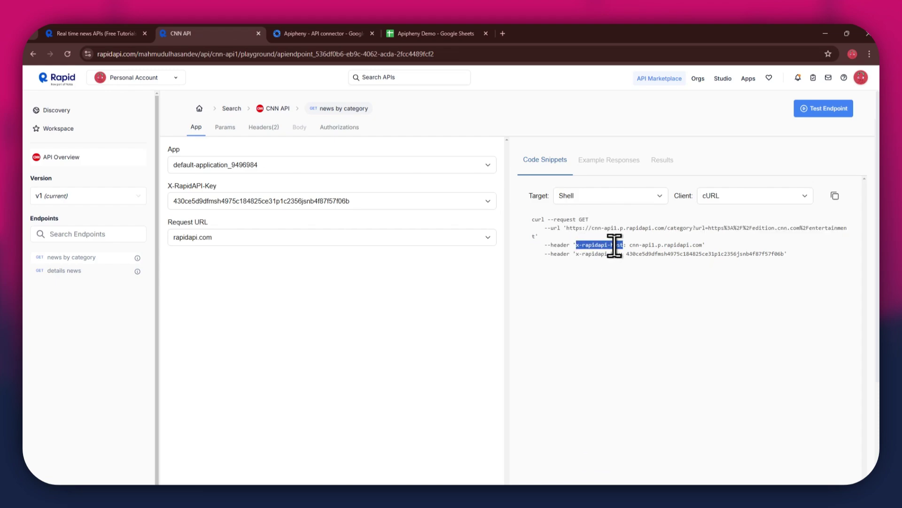
pyautogui.hotkey('ctrl', 'c')
pyautogui.click(437, 33)
pyautogui.hotkey('ctrl', 'v')
pyautogui.click(823, 277)
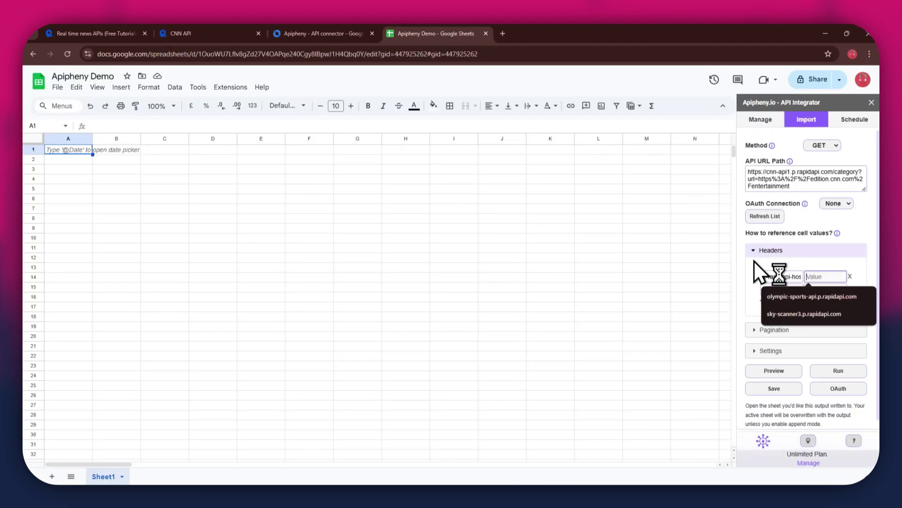
pyautogui.click(201, 34)
pyautogui.click(636, 244)
pyautogui.moveTo(630, 244); pyautogui.dragTo(693, 244)
pyautogui.hotkey('ctrl', 'c')
pyautogui.click(437, 33)
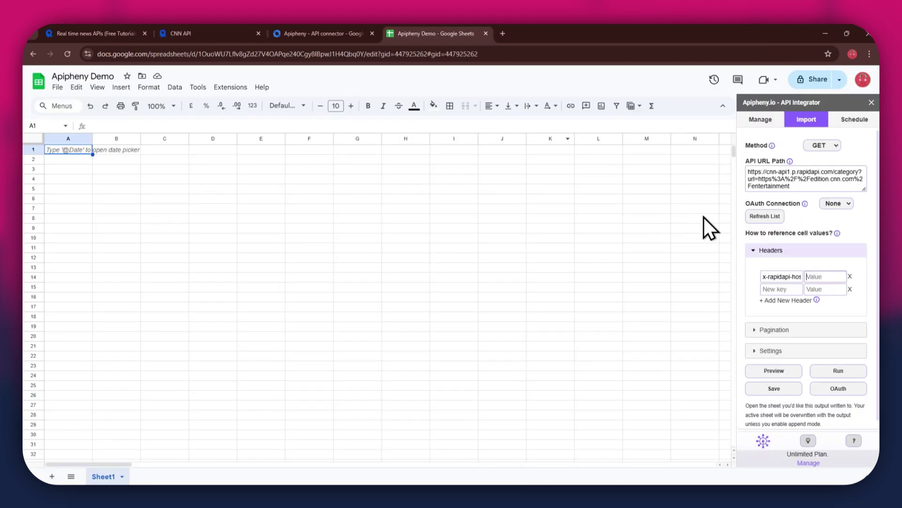
pyautogui.hotkey('ctrl', 'v')
# - Fill the second header as x-rapidapi-key with the API key copied from the snippet
pyautogui.click(778, 289)
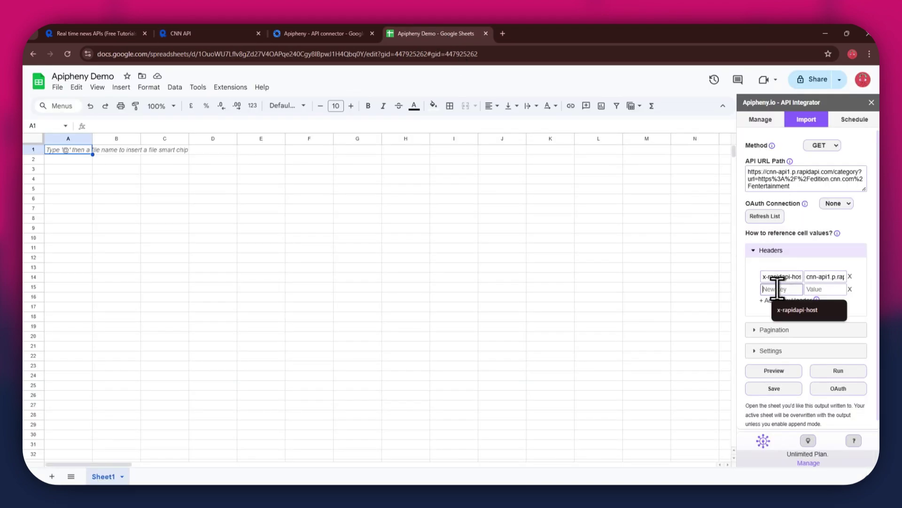
pyautogui.click(236, 31)
pyautogui.moveTo(576, 254); pyautogui.dragTo(609, 256)
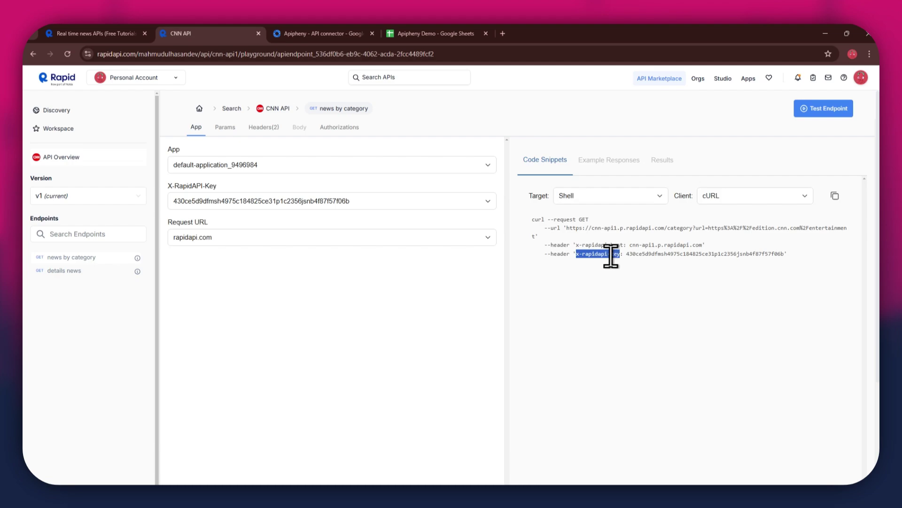
pyautogui.hotkey('ctrl', 'c')
pyautogui.click(463, 34)
pyautogui.hotkey('ctrl', 'v')
pyautogui.click(811, 289)
pyautogui.click(216, 34)
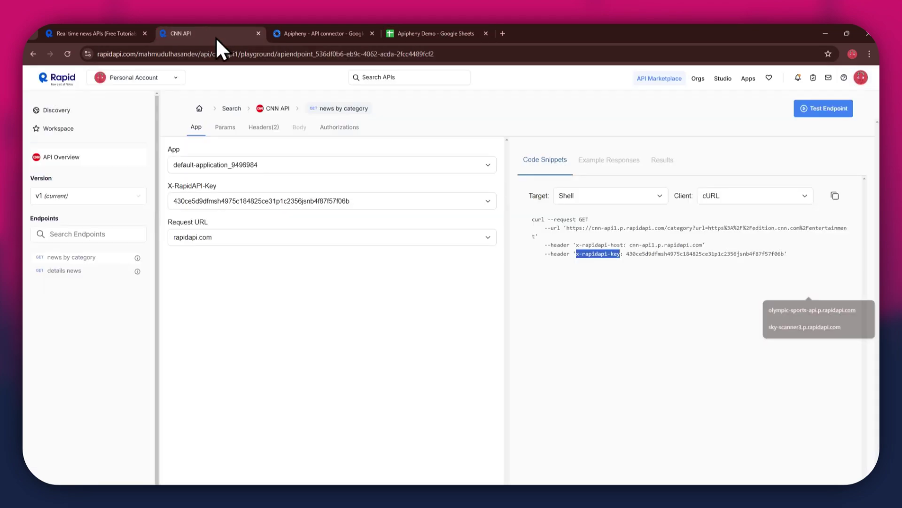
pyautogui.doubleClick(656, 254)
pyautogui.hotkey('ctrl', 'c')
pyautogui.click(463, 33)
pyautogui.hotkey('ctrl', 'v')
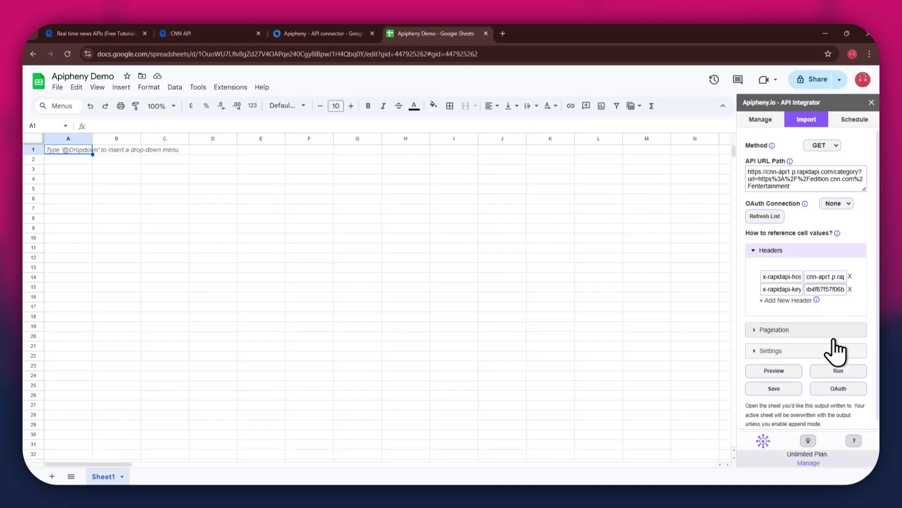
# - Run the Apipheny request, overwriting Sheet1 with CNN entertainment headlines and article links
pyautogui.click(833, 370)
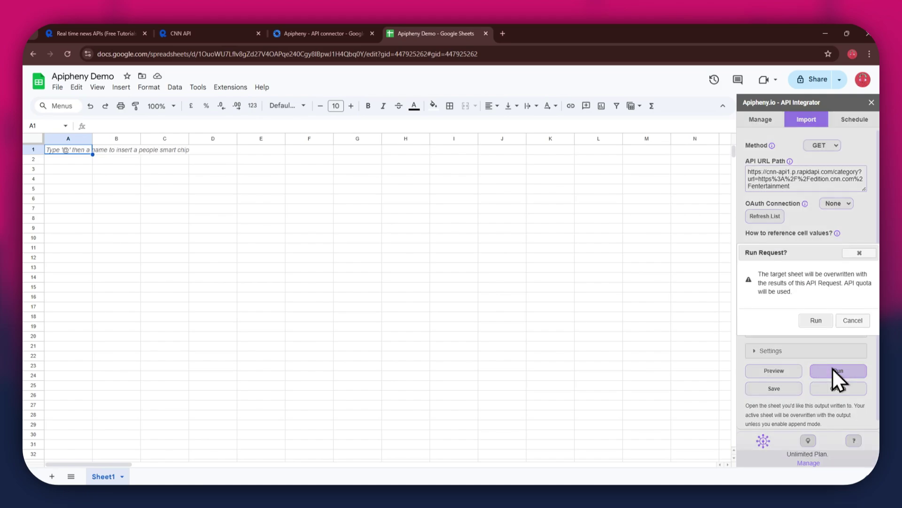
pyautogui.click(820, 325)
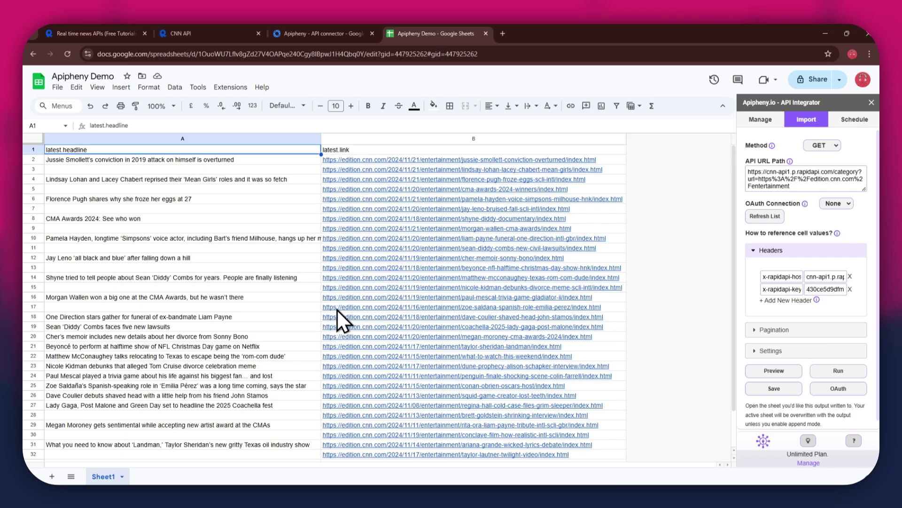
pyautogui.moveTo(337, 291)
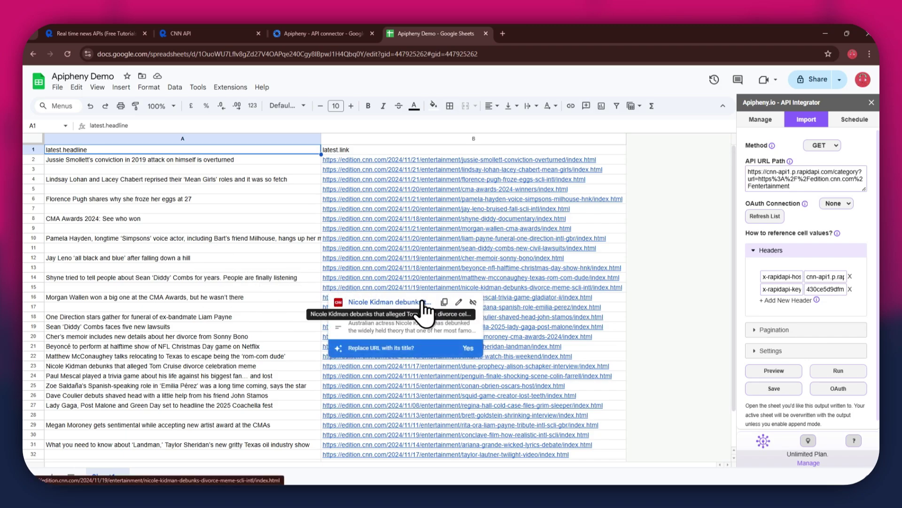
pyautogui.click(205, 39)
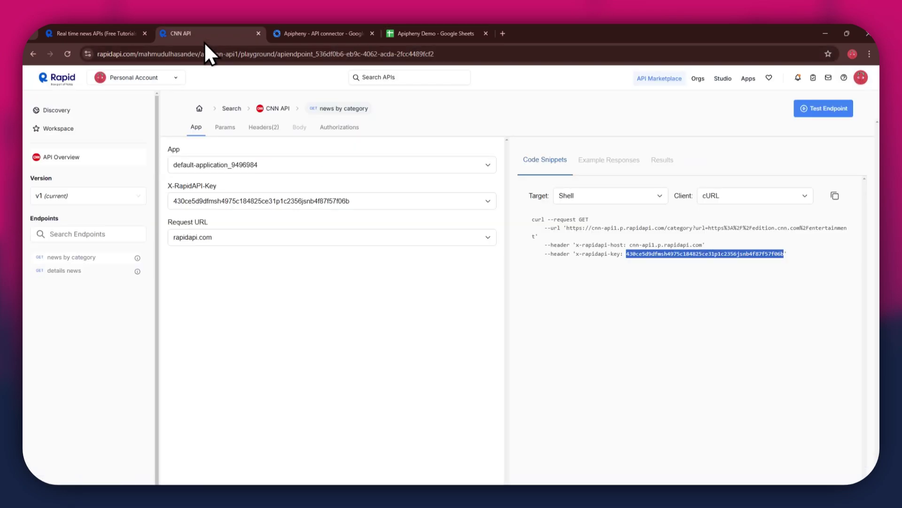
pyautogui.click(225, 128)
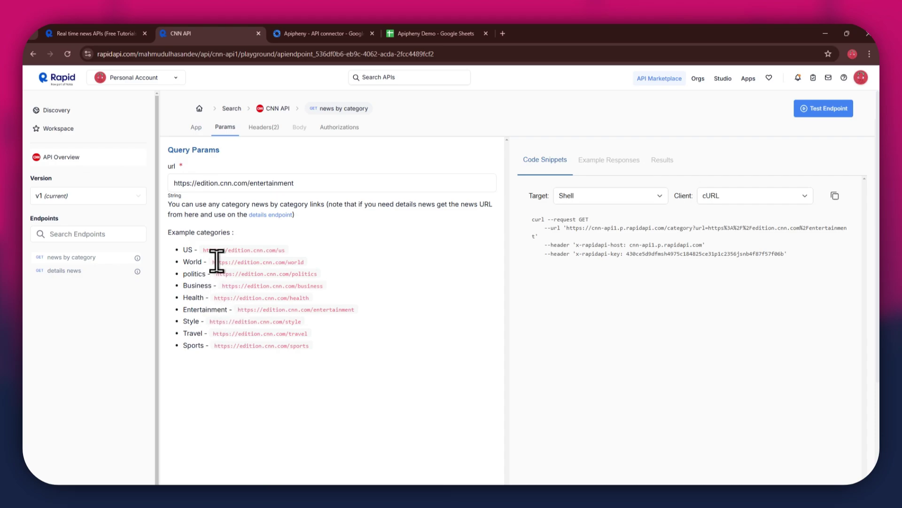
pyautogui.moveTo(214, 262); pyautogui.dragTo(244, 262)
pyautogui.moveTo(298, 262); pyautogui.dragTo(212, 262)
pyautogui.hotkey('ctrl', 'c')
pyautogui.tripleClick(289, 182)
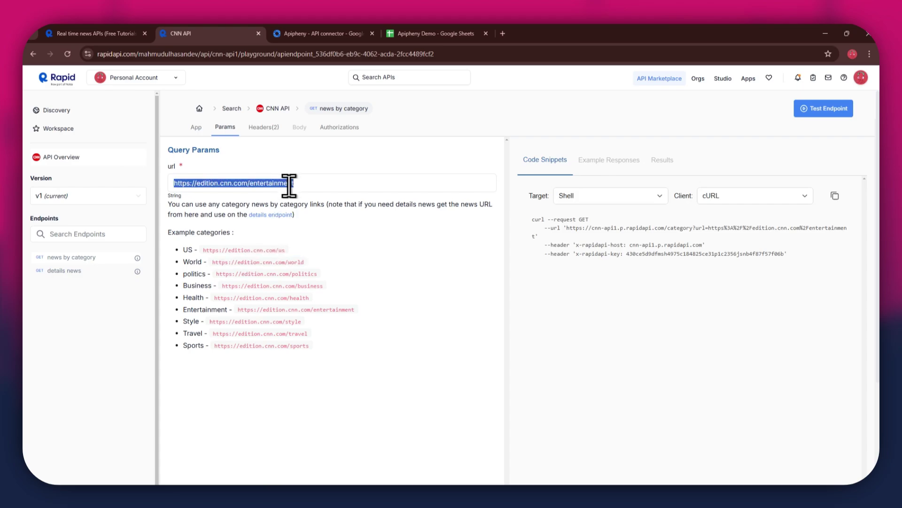
pyautogui.hotkey('ctrl', 'v')
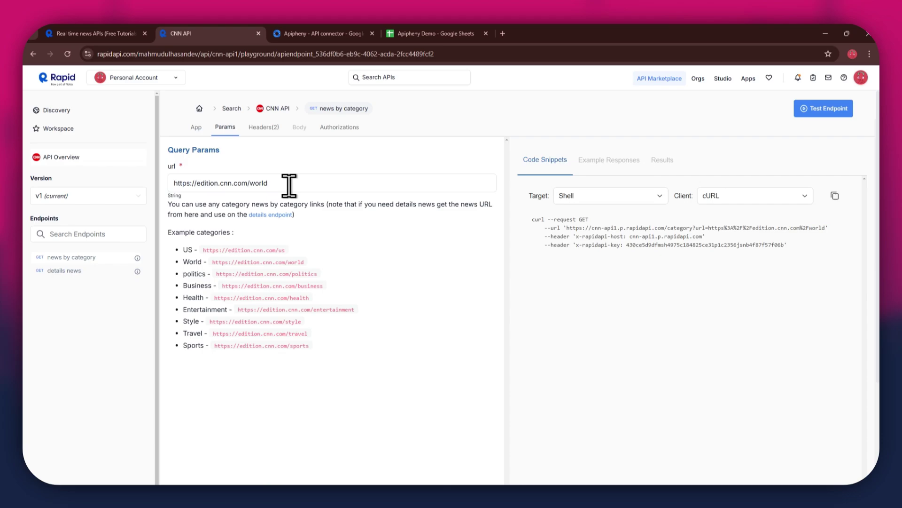
pyautogui.moveTo(567, 228); pyautogui.dragTo(813, 228)
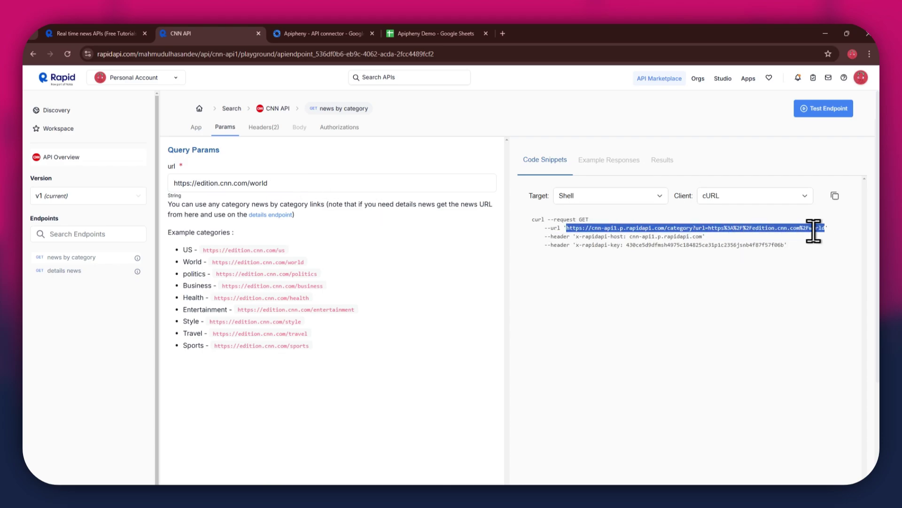
pyautogui.click(464, 33)
# - Replace the Apipheny API URL Path with the CNN world category URL and run it, overwriting the sheet
pyautogui.tripleClick(832, 188)
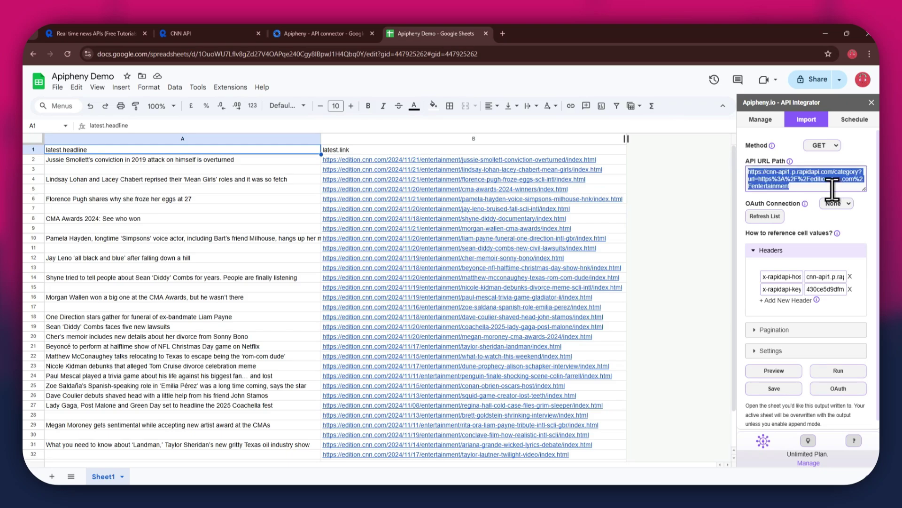
pyautogui.hotkey('ctrl', 'v')
pyautogui.click(851, 372)
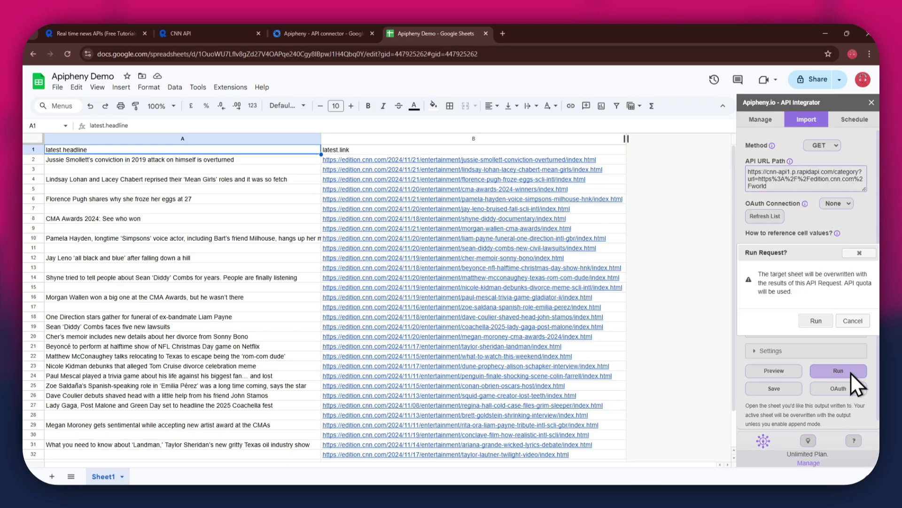
pyautogui.click(824, 317)
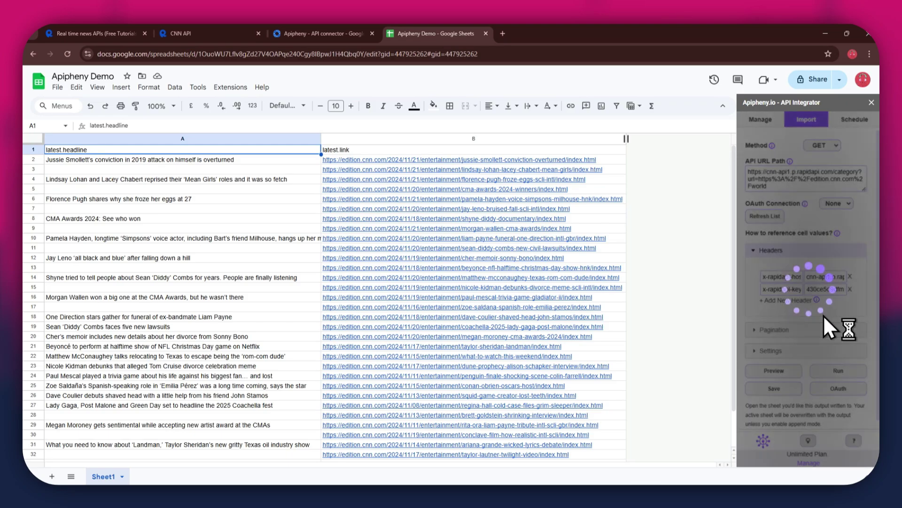